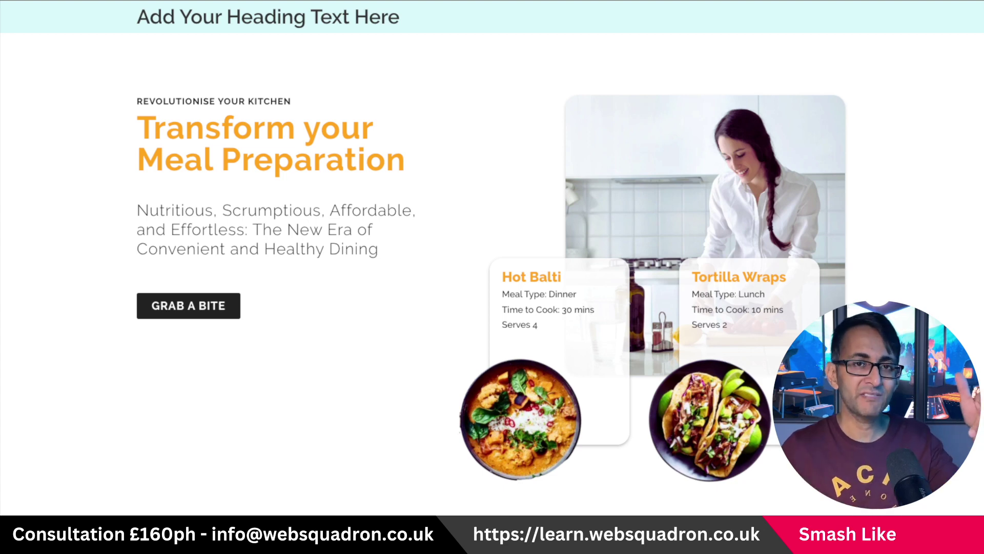
Scroll the live preview to test the header hiding, then return to the page editor.
scroll(492, 240, "down", 2)
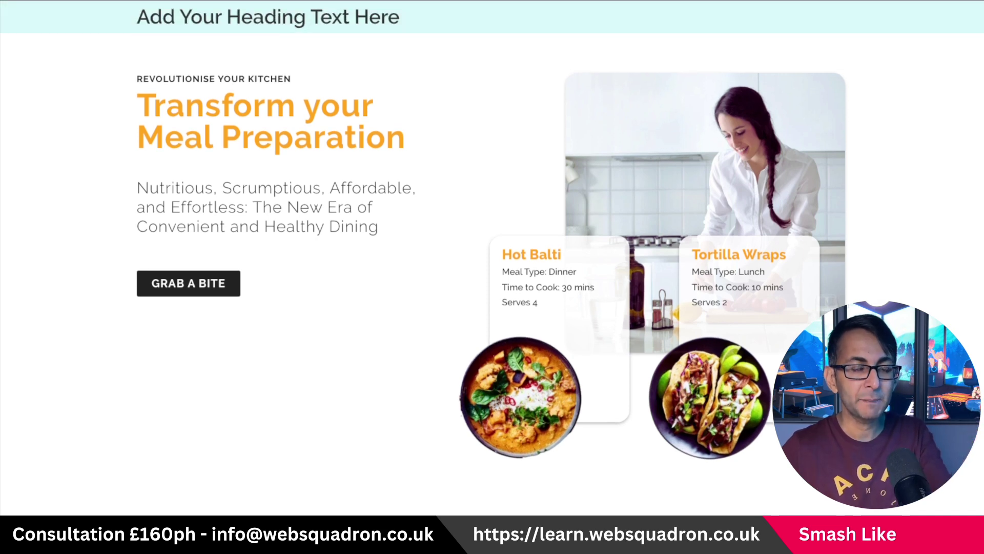
scroll(492, 246, "down", 1)
scroll(492, 246, "up", 1)
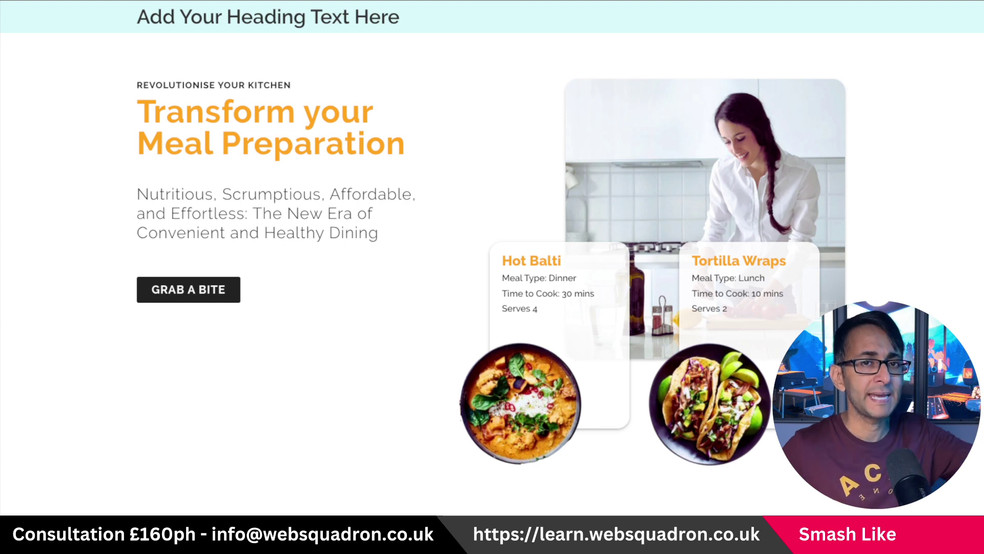
key("ctrl+p")
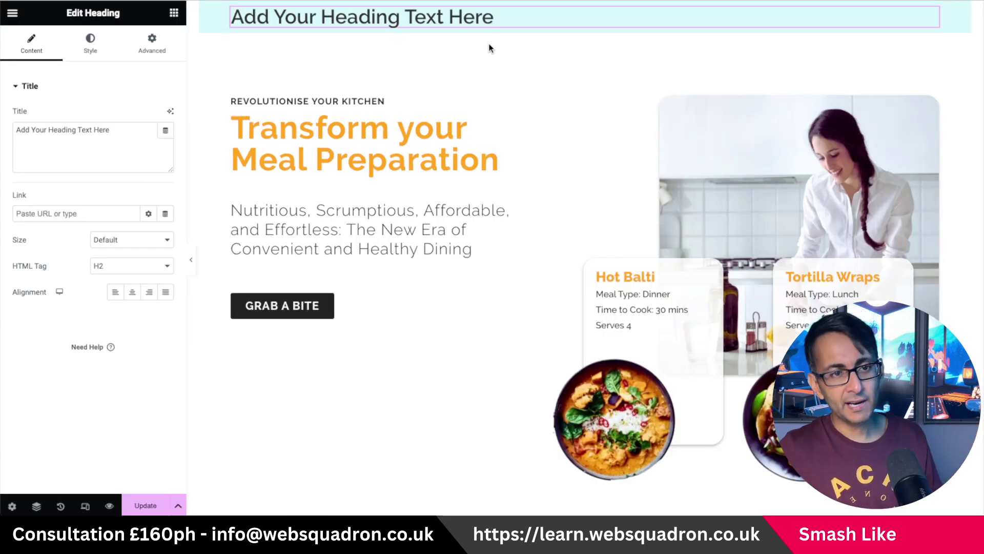
Use the Navigator to select the top container holding the 'Add Your Heading Text Here' heading.
left_click(35, 505)
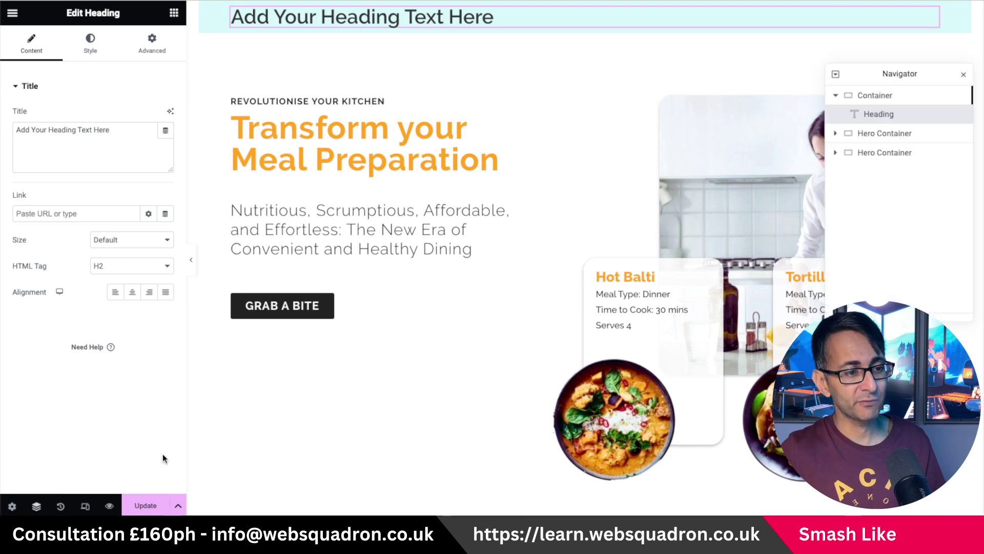
left_click(878, 97)
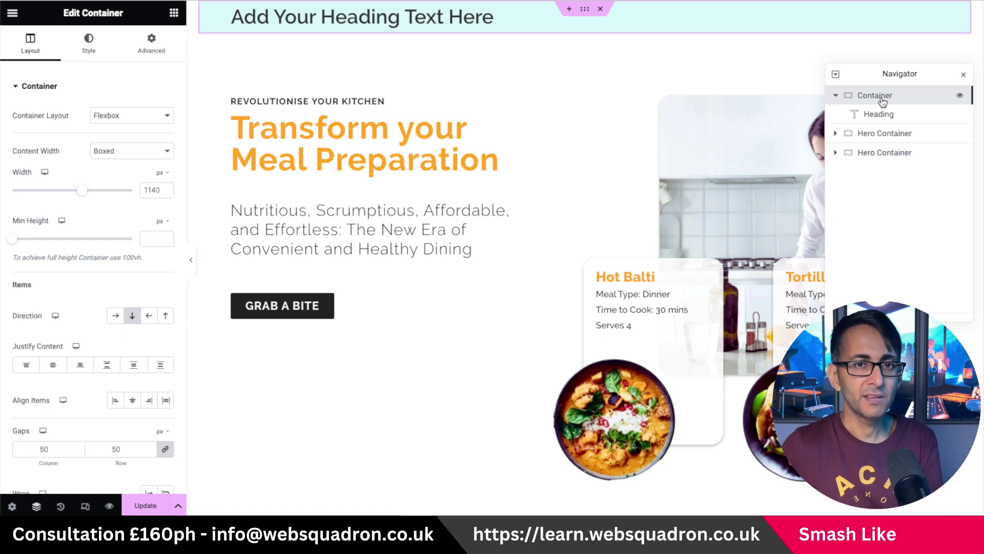
left_click(879, 114)
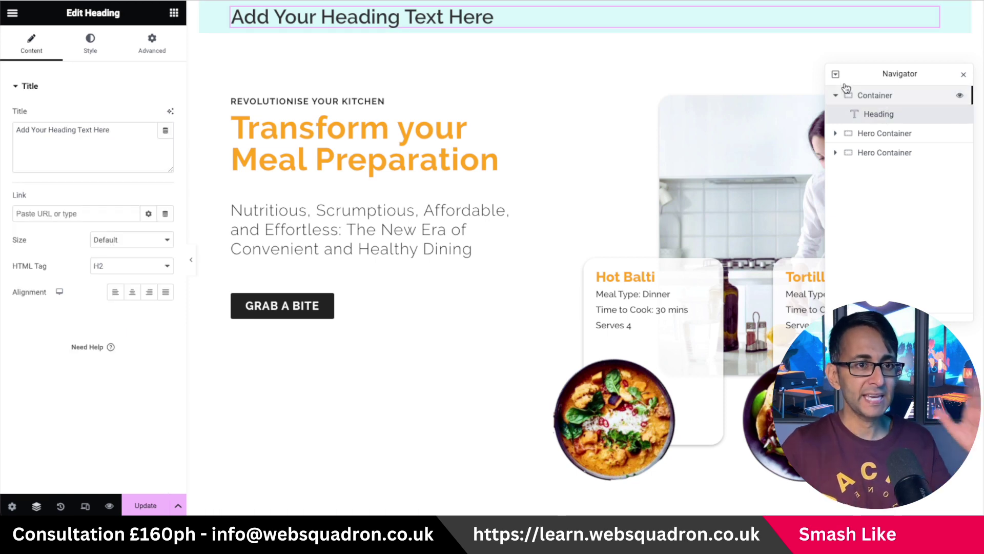
scroll(512, 256, "down", 4)
scroll(585, 259, "up", 4)
scroll(584, 259, "down", 4)
scroll(585, 258, "up", 4)
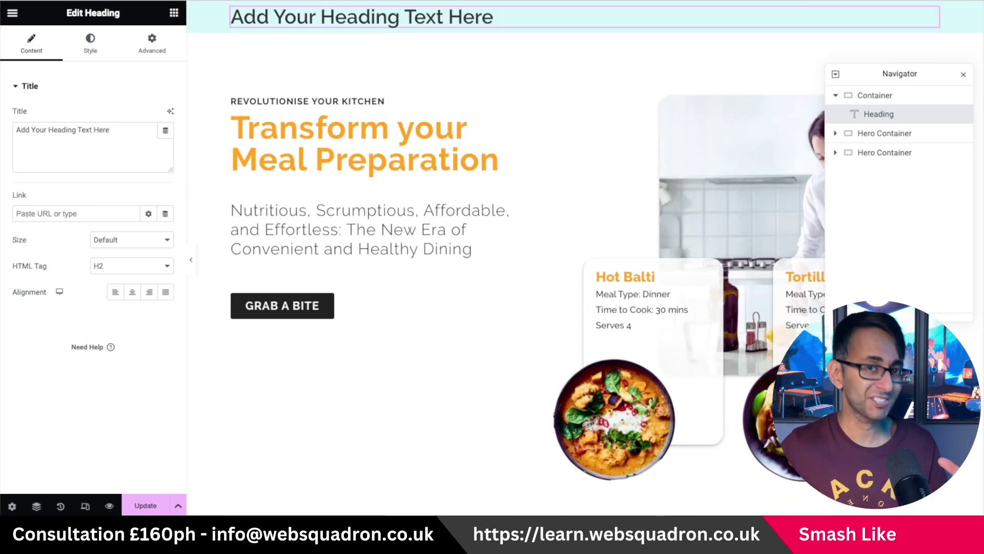
left_click(917, 100)
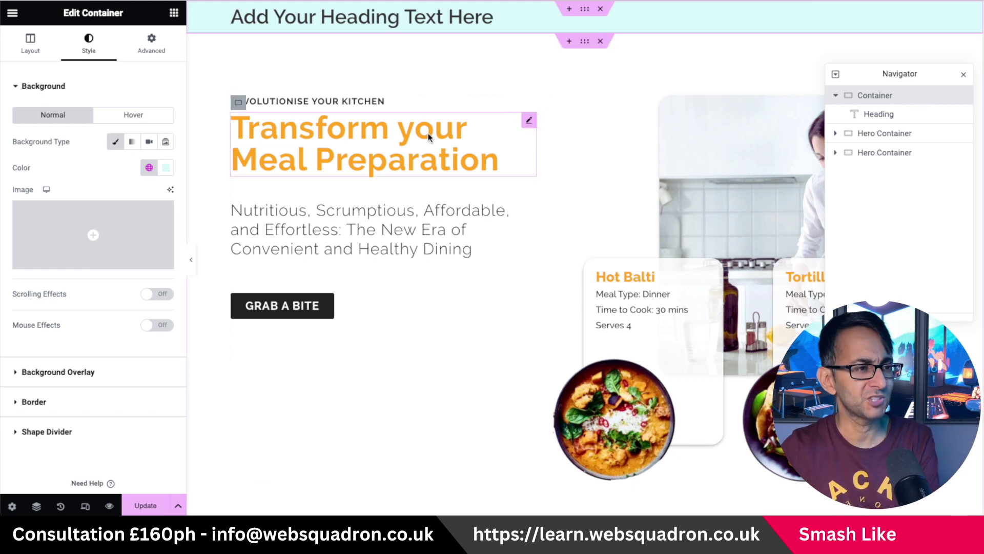
Set the container's Motion Effects to Sticky: Top with an Effects Offset of 100.
left_click(154, 45)
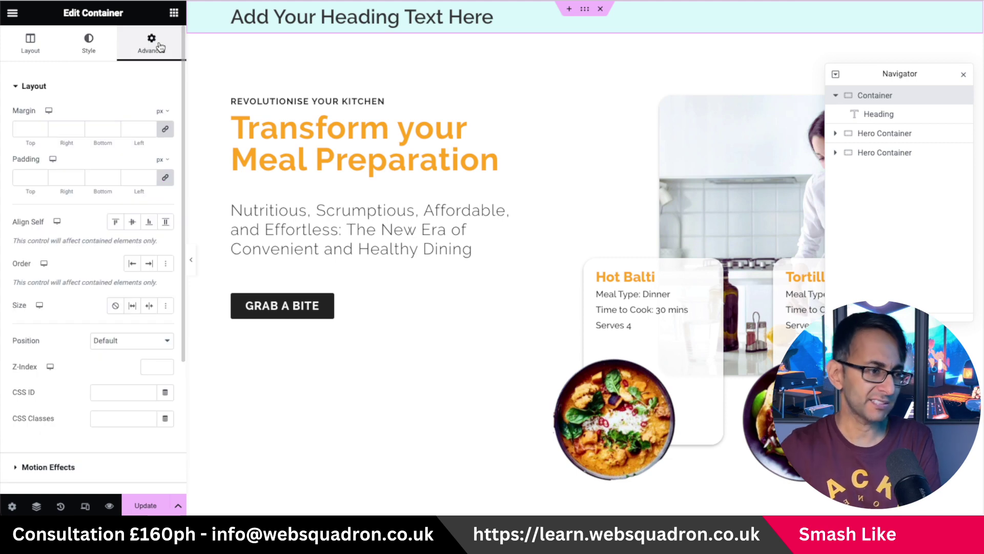
left_click(122, 467)
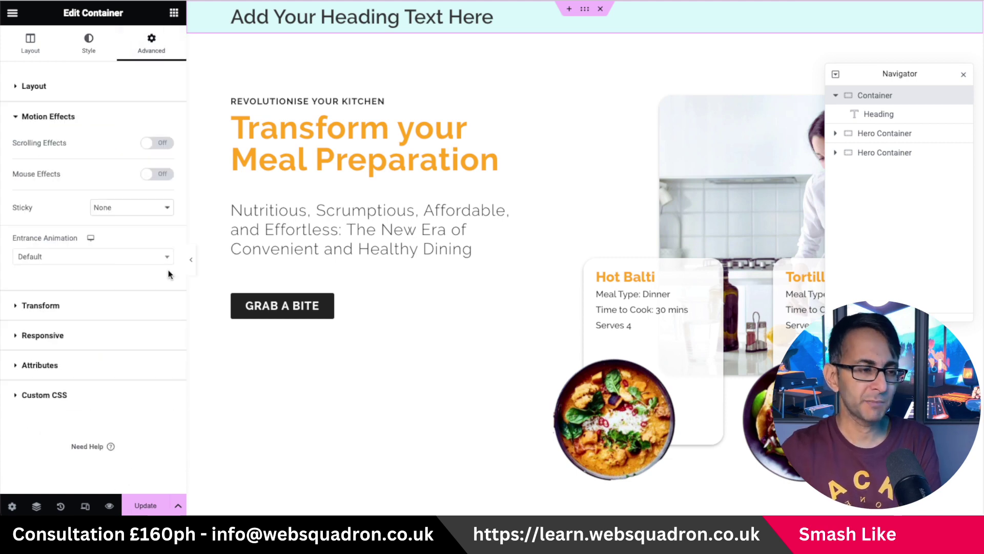
left_click(149, 213)
left_click(140, 218)
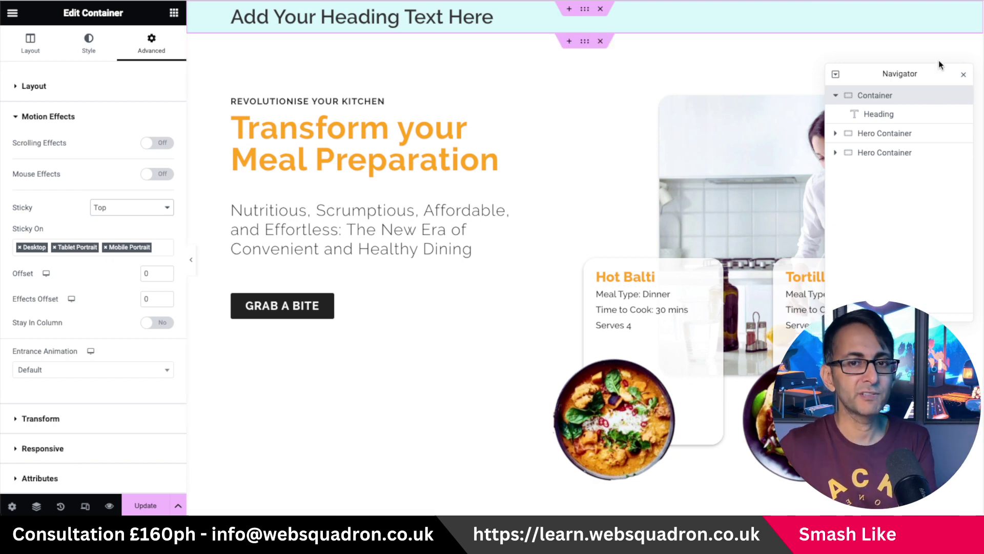
scroll(941, 64, "down", 5)
scroll(941, 64, "up", 5)
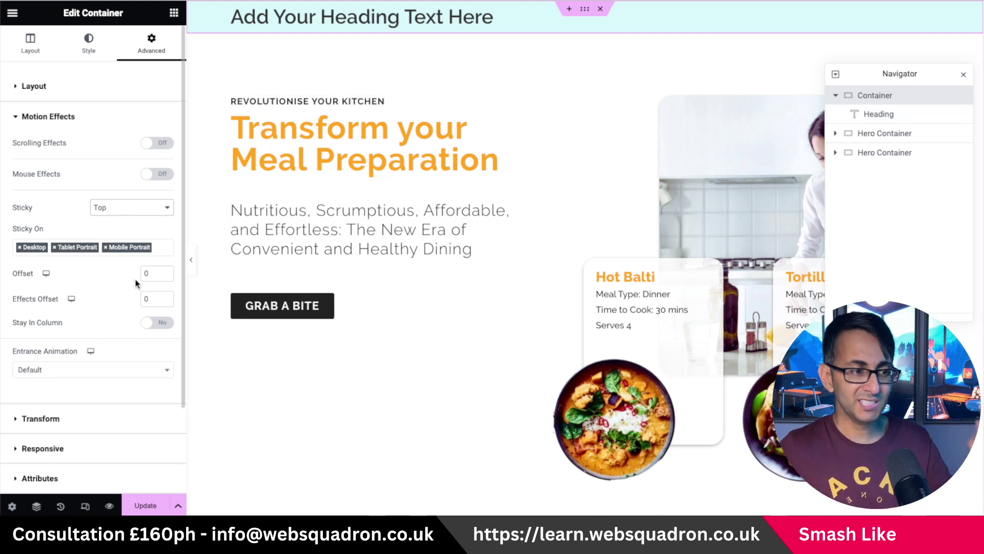
left_click(147, 299)
type("100")
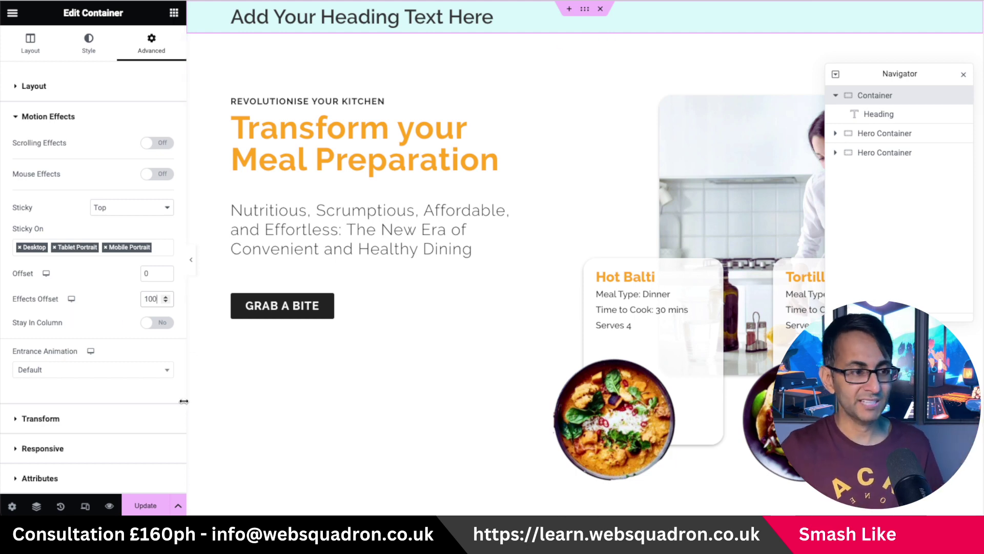
Enter scrolling-header as the container's CSS ID and CSS class, then Update the page.
left_click(123, 91)
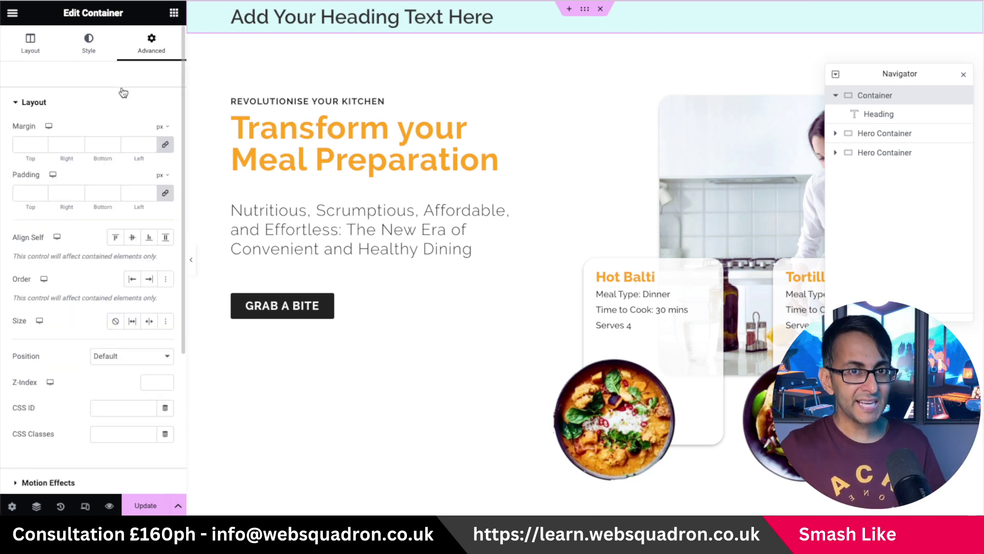
left_click(116, 410)
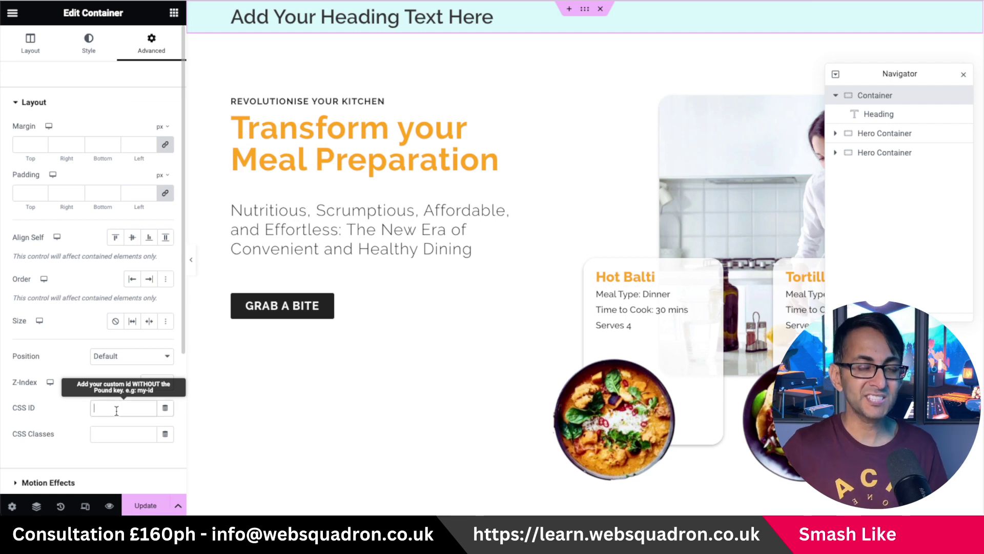
type("scrolling-header")
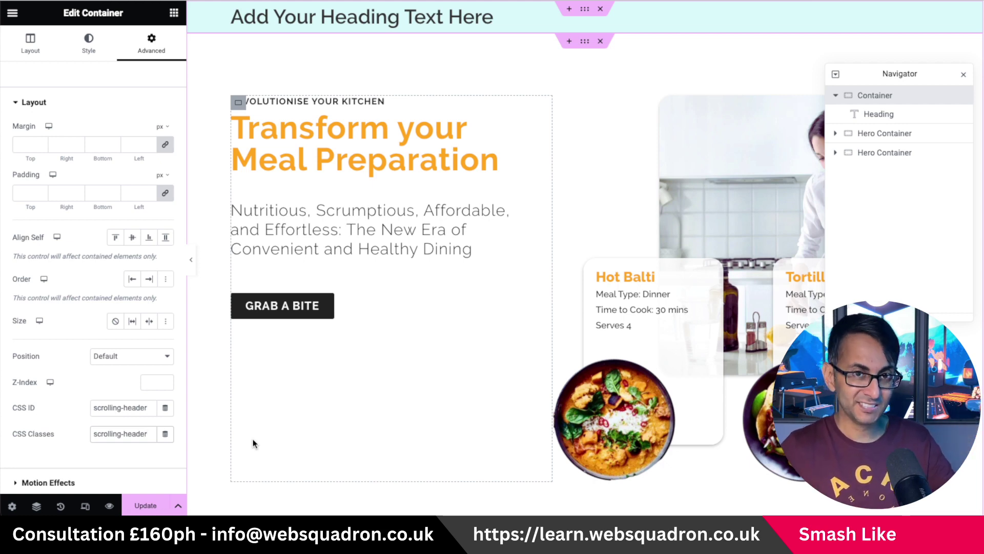
left_click(150, 507)
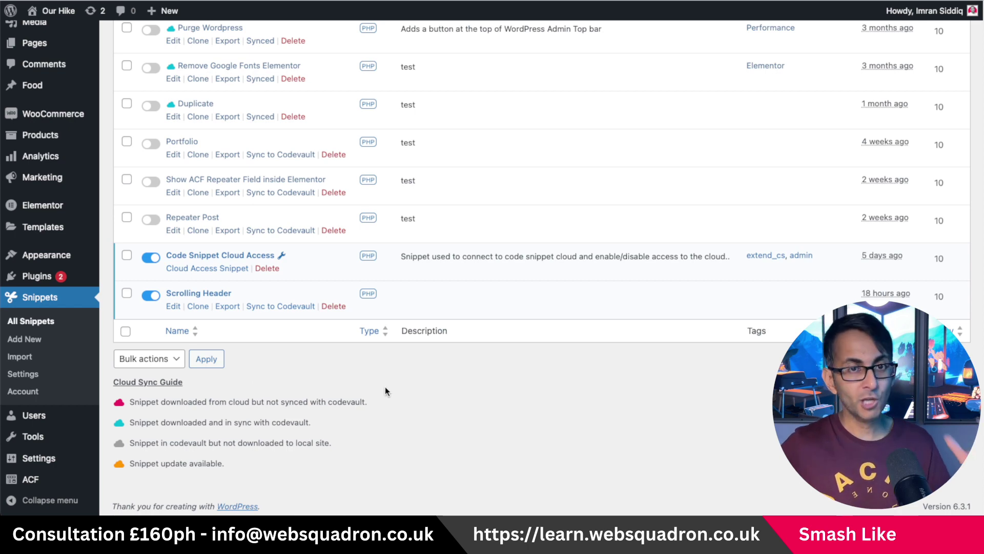
Scroll through the All Snippets list to reach the Scrolling Header snippet.
scroll(407, 391, "up", 5)
scroll(415, 391, "up", 1)
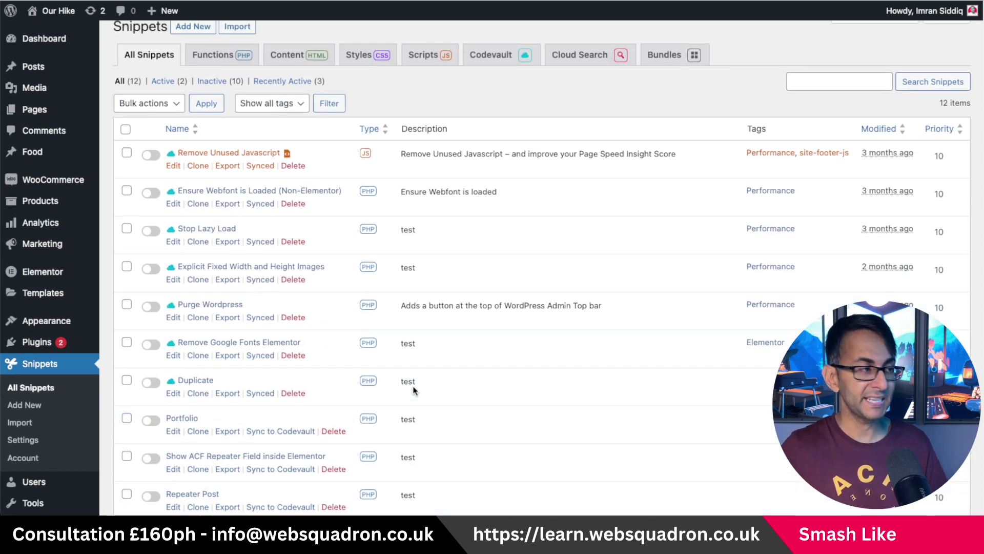
scroll(458, 371, "up", 1)
scroll(458, 371, "down", 1)
scroll(419, 357, "down", 6)
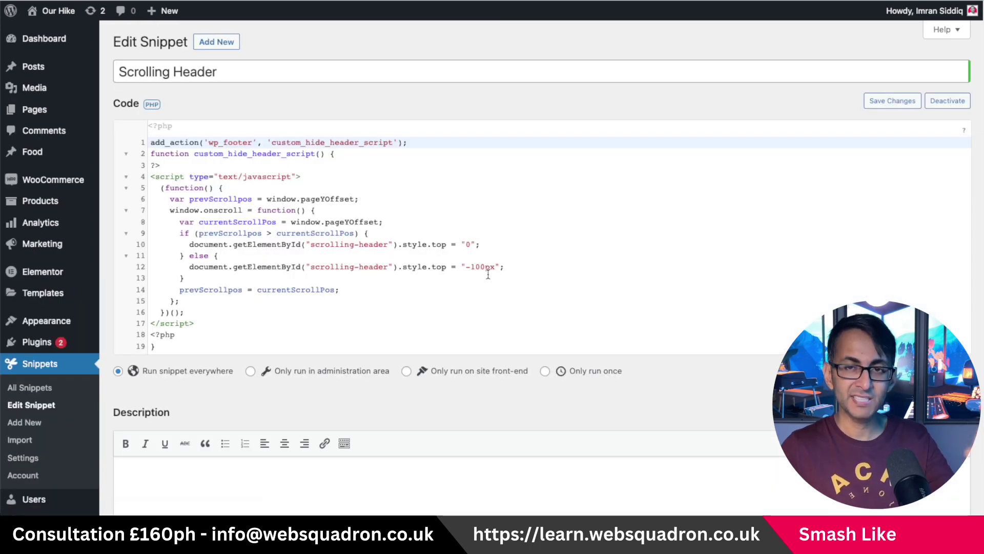
Switch to the codesnippets.cloud tab and scroll to the Elementor Scroll Sticky Header code.
left_click(432, 9)
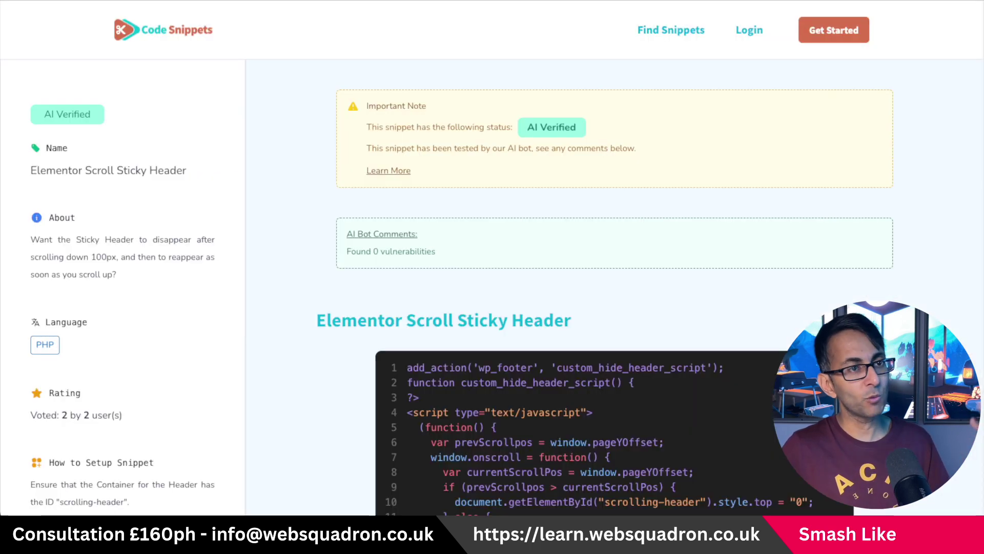
scroll(687, 289, "down", 1)
scroll(688, 293, "down", 5)
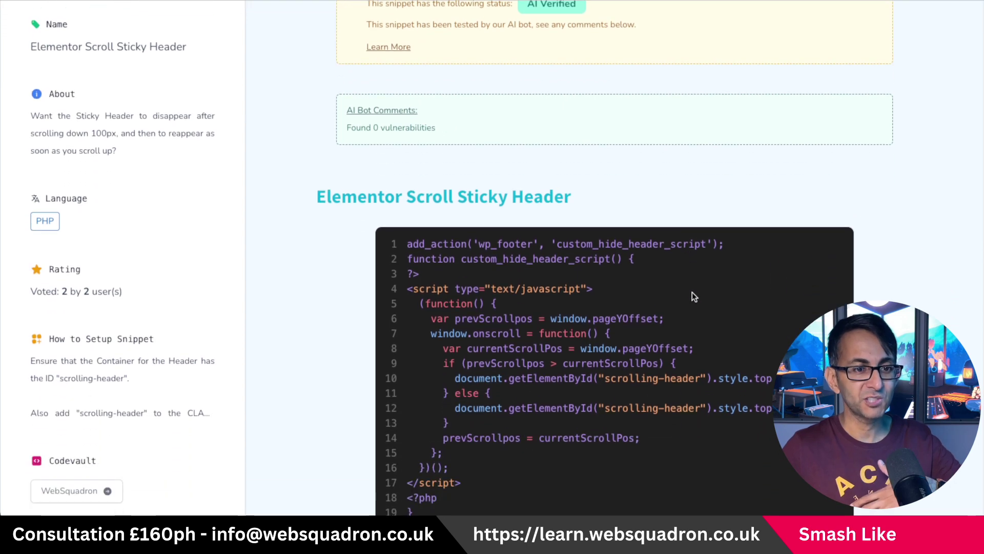
scroll(693, 296, "down", 3)
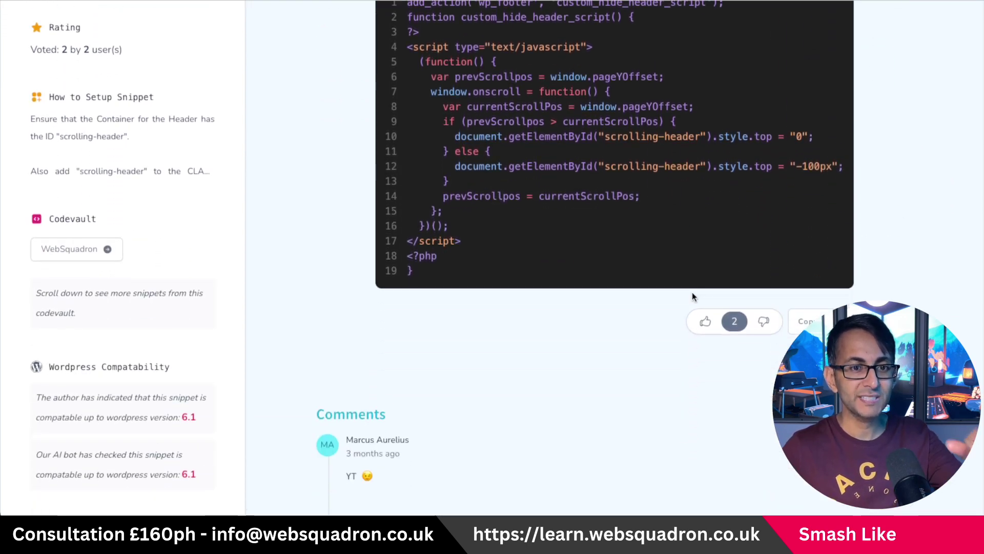
scroll(692, 296, "up", 2)
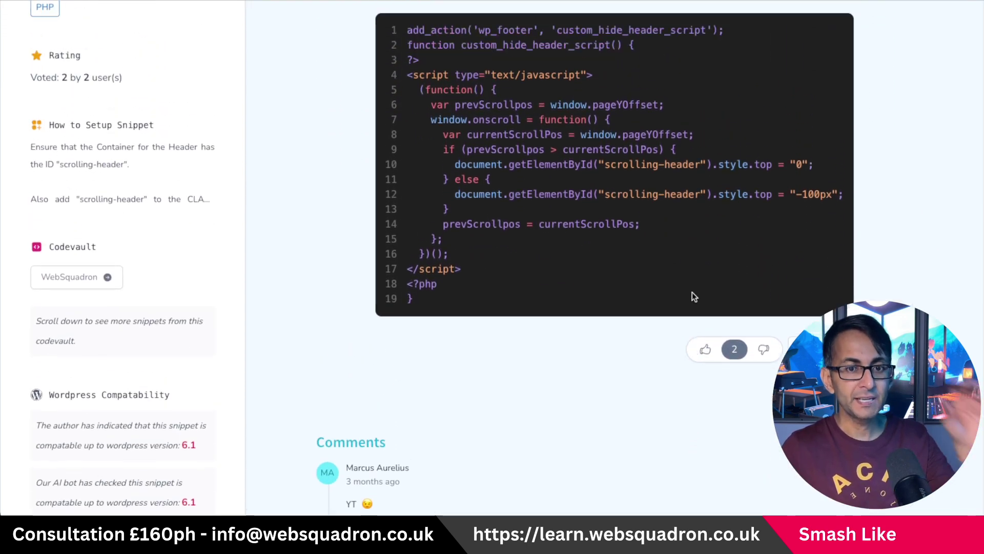